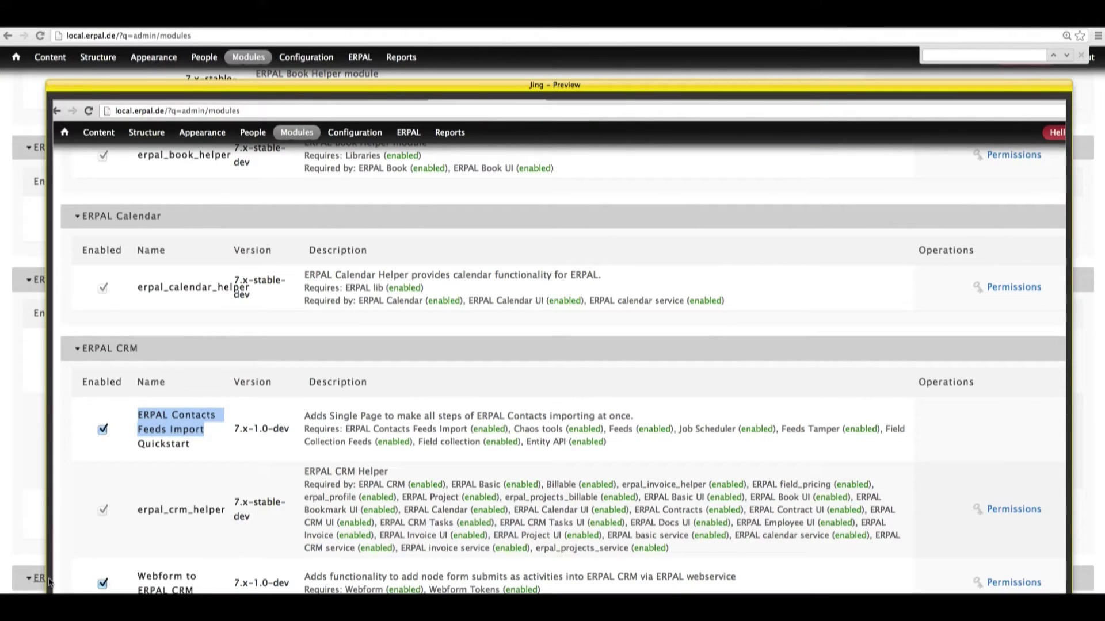
- Bring the ERPAL browser window to the front to reach the empty Contacts list
click(11, 556)
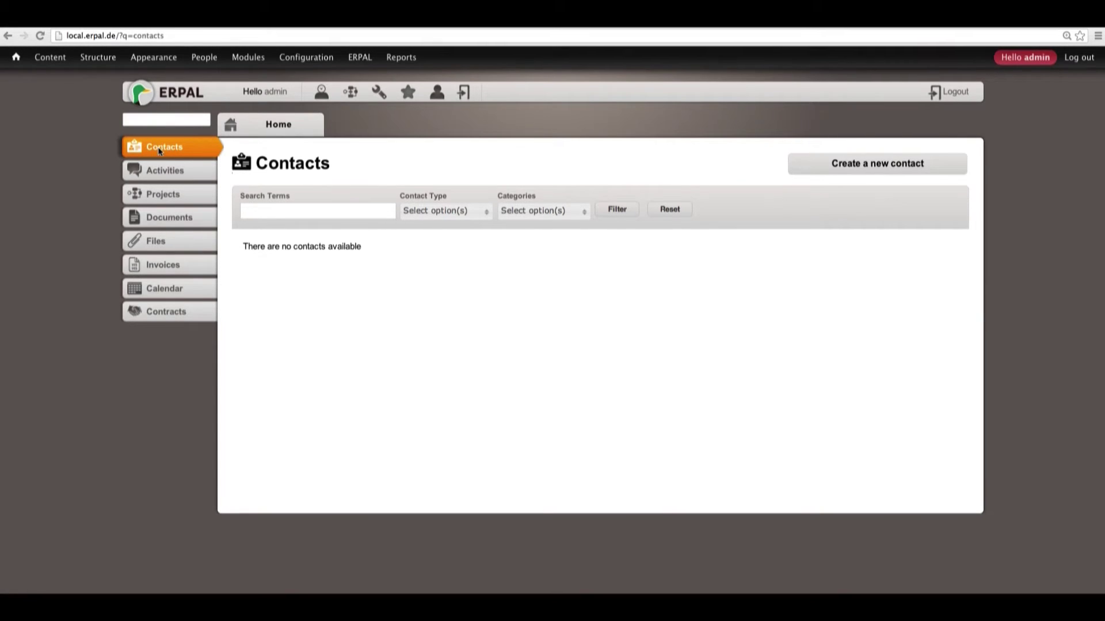
- Reload the Contacts list and start creating a new contact
click(151, 150)
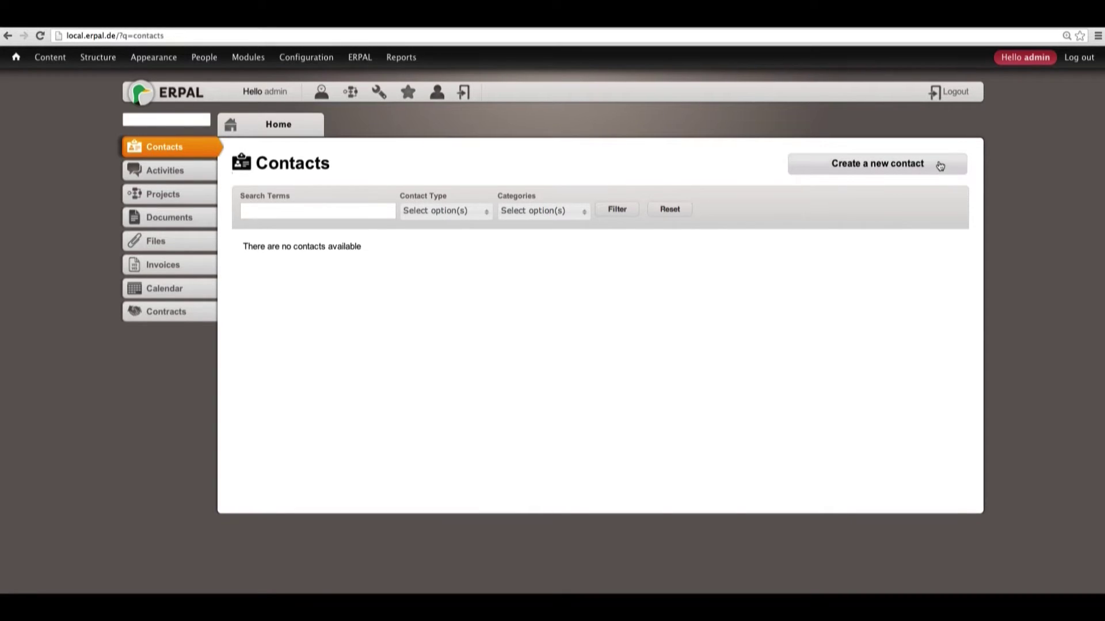
click(890, 167)
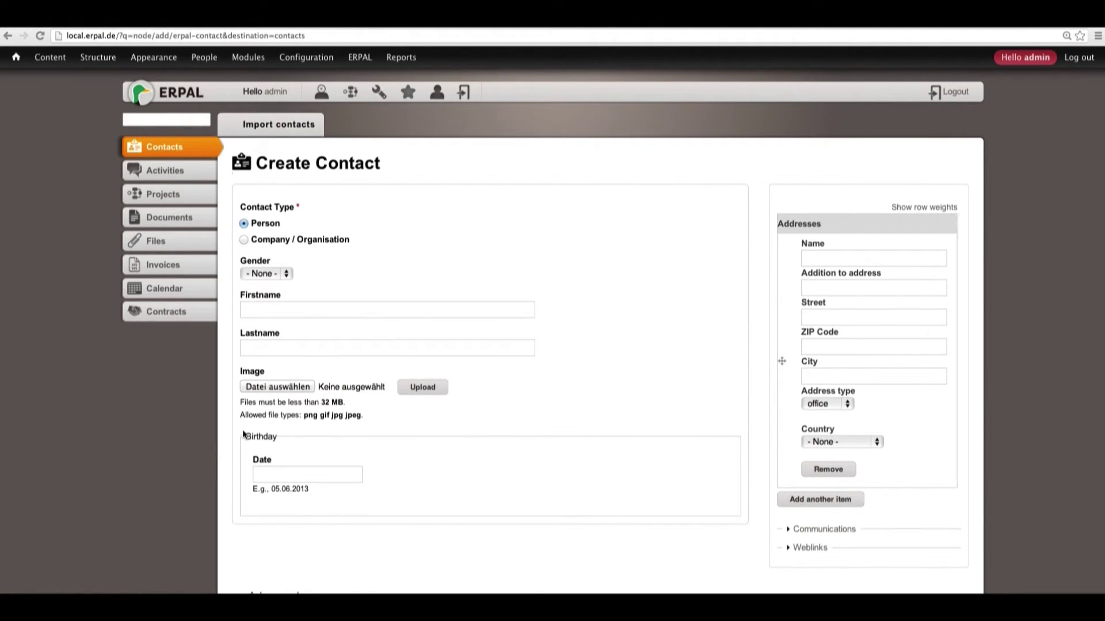
- Leave the new-contact Firstname field and switch to the Import contacts page
click(359, 308)
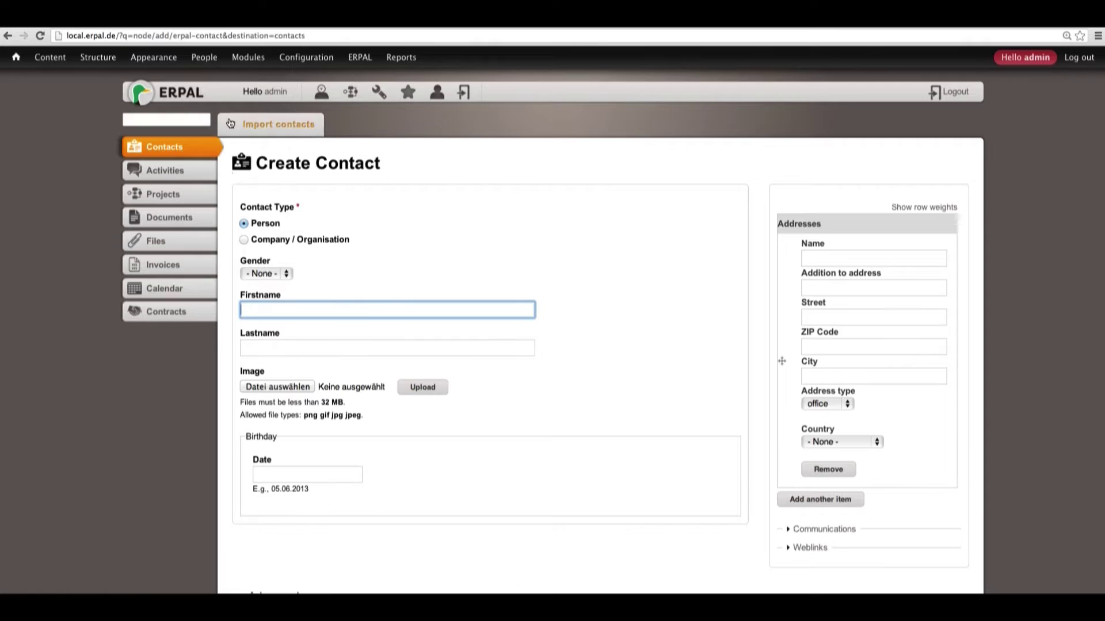
click(298, 131)
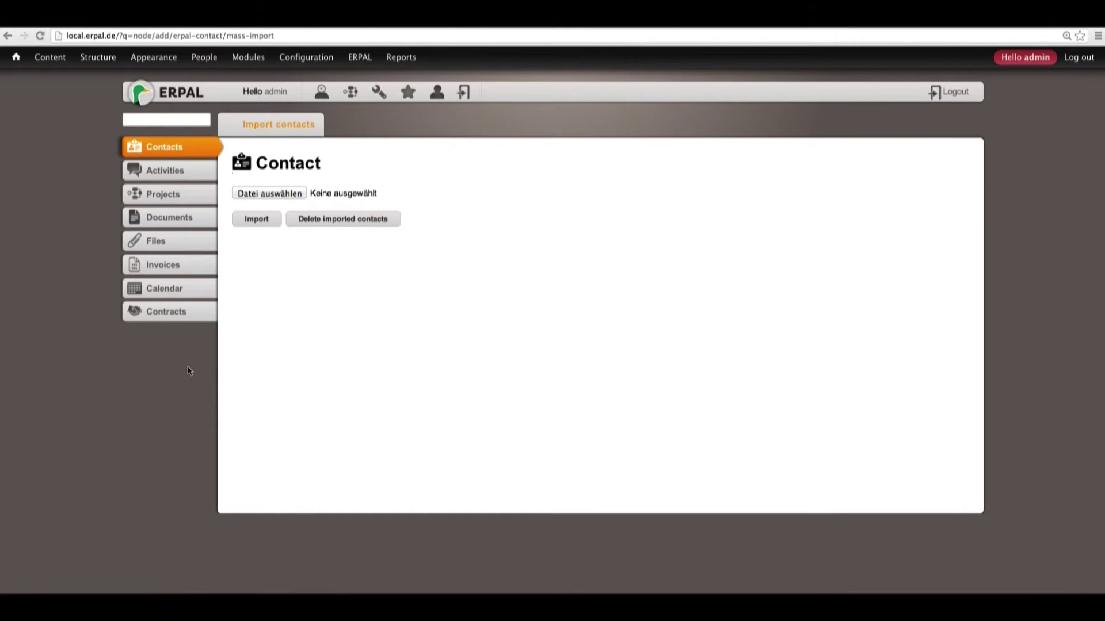
- Choose CSV-IMPORTER-EXAMPLE OF CSV-FILE.csv as the file to import
click(267, 194)
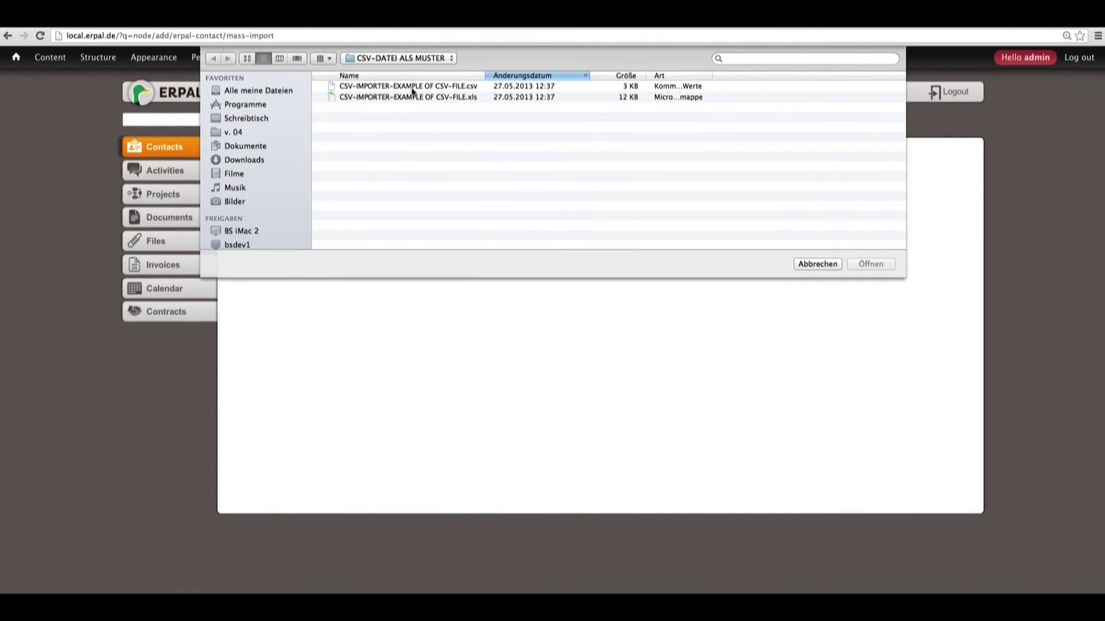
click(412, 89)
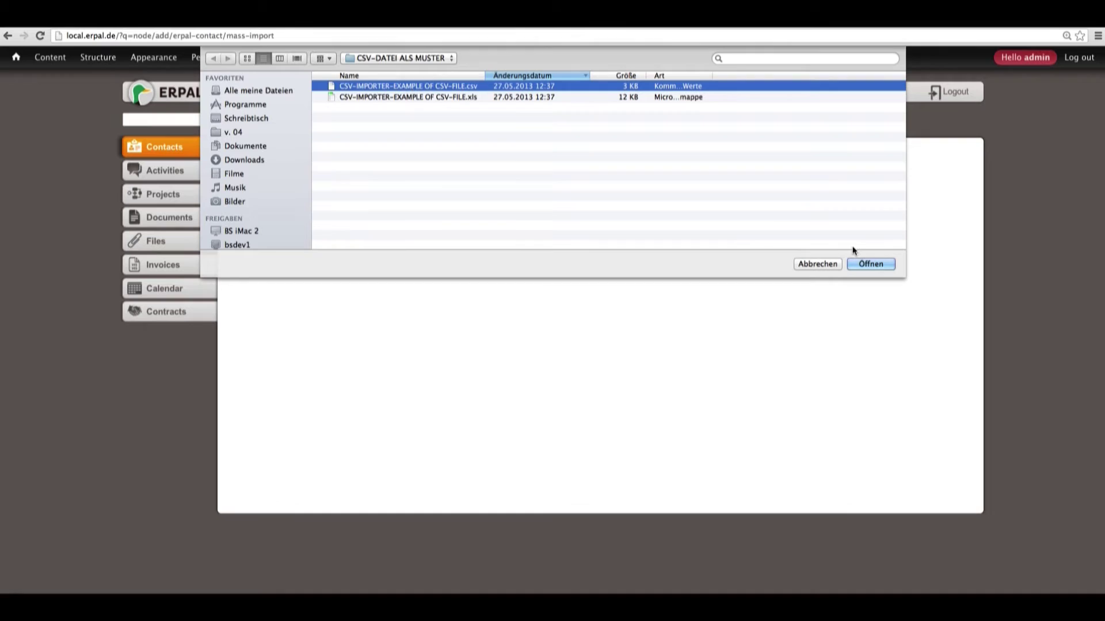
click(867, 265)
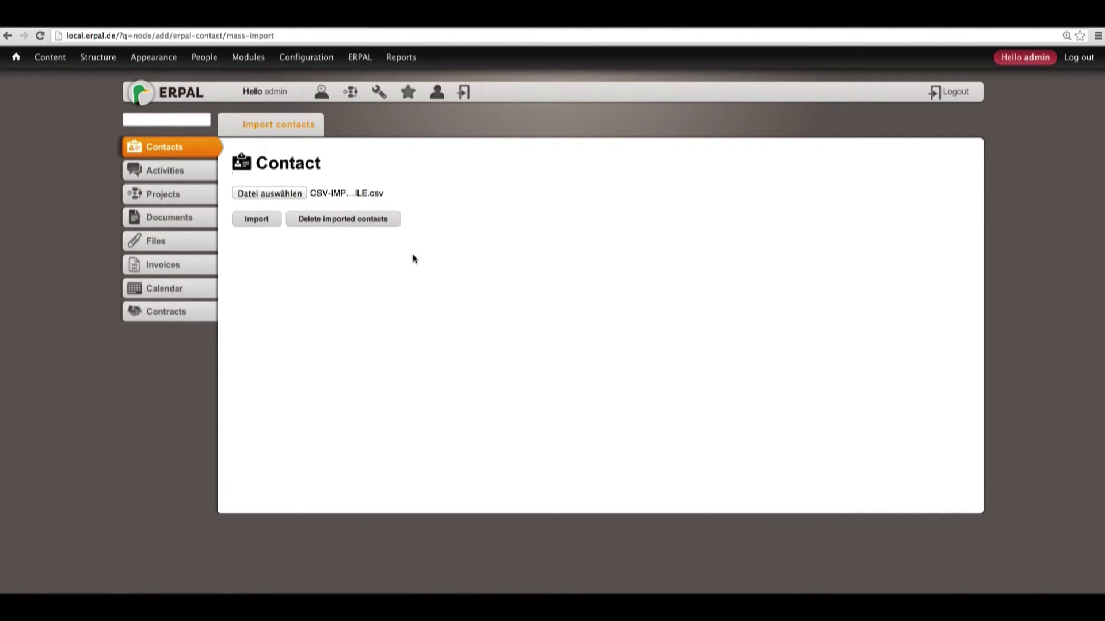
- Run the import, creating eight contacts: three companies and five persons
click(251, 221)
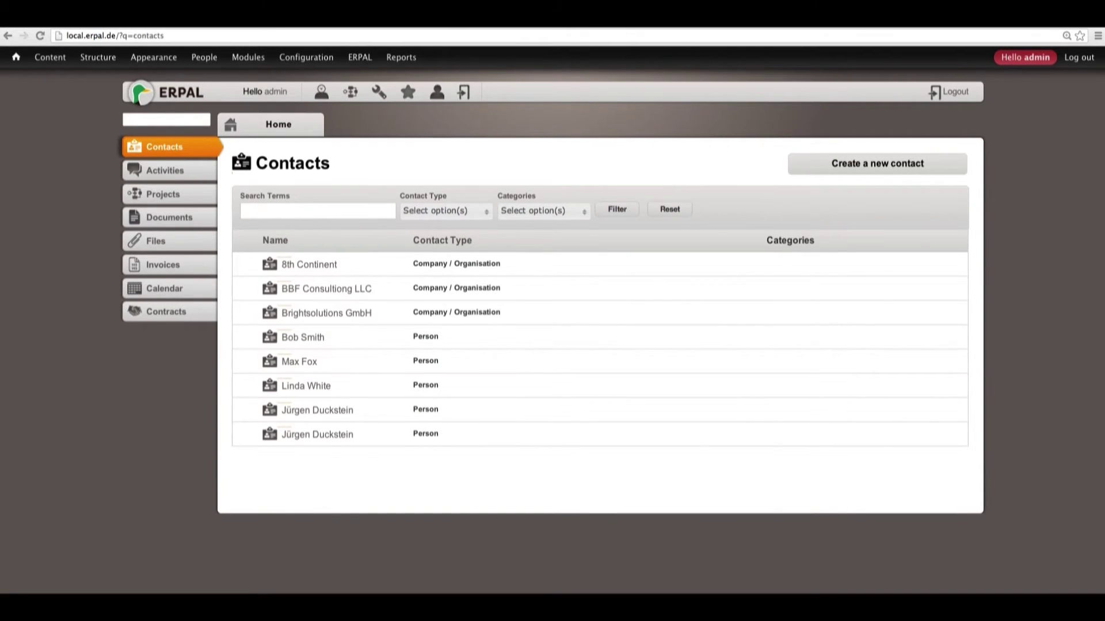
- Open an imported person's Details showing two Würzburg addresses, phone number and e-mail
click(292, 365)
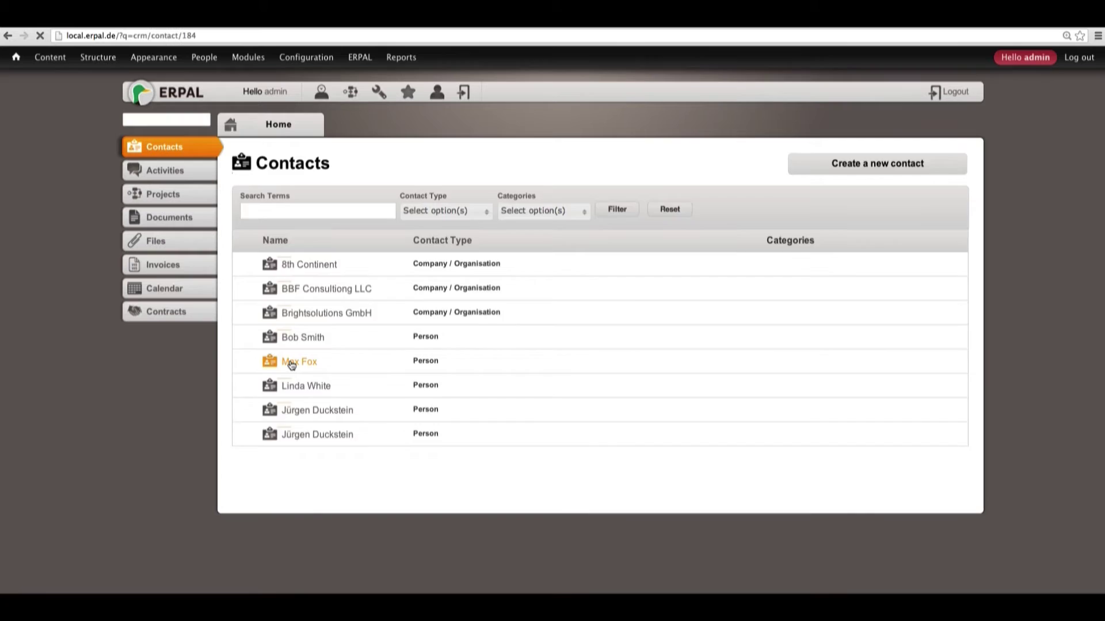
click(284, 247)
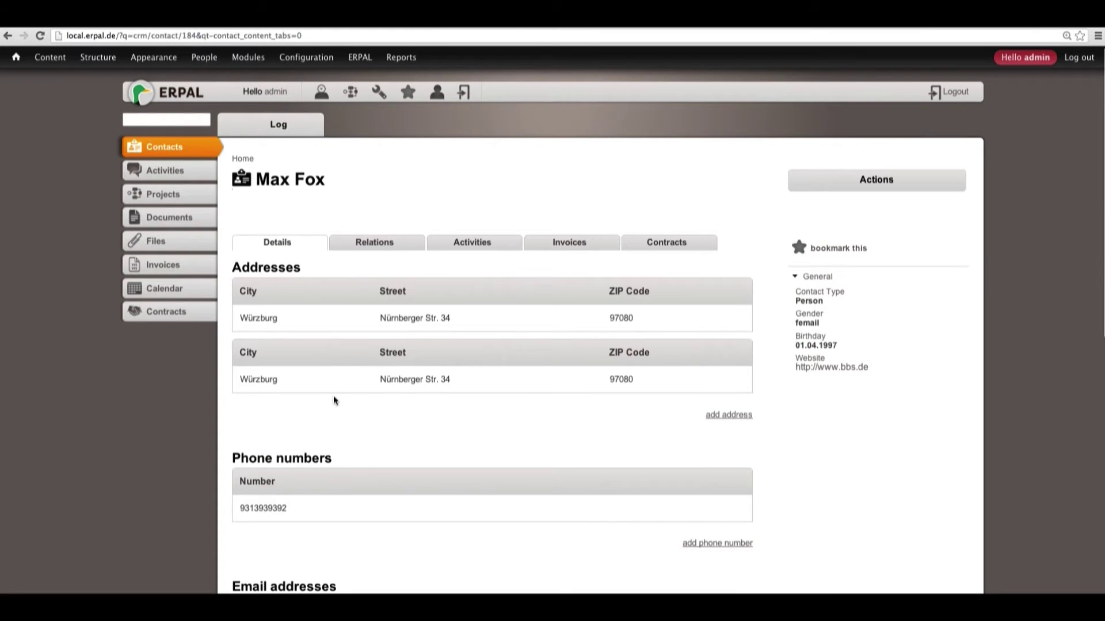
scroll(334, 401, down, 4)
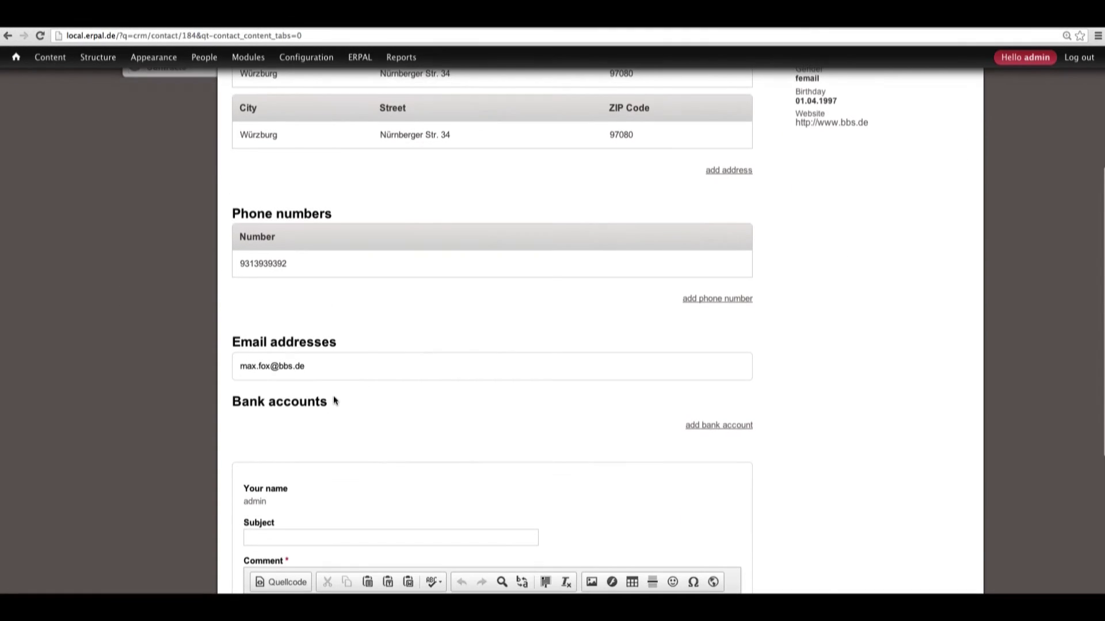
scroll(335, 401, down, 1)
scroll(334, 401, up, 3)
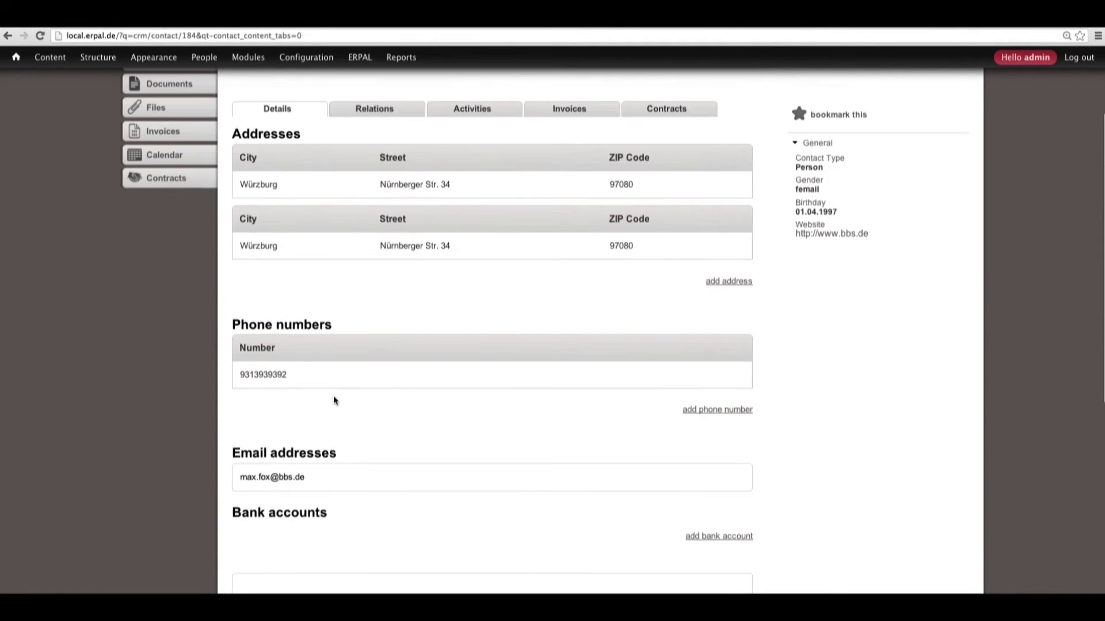
scroll(334, 397, up, 2)
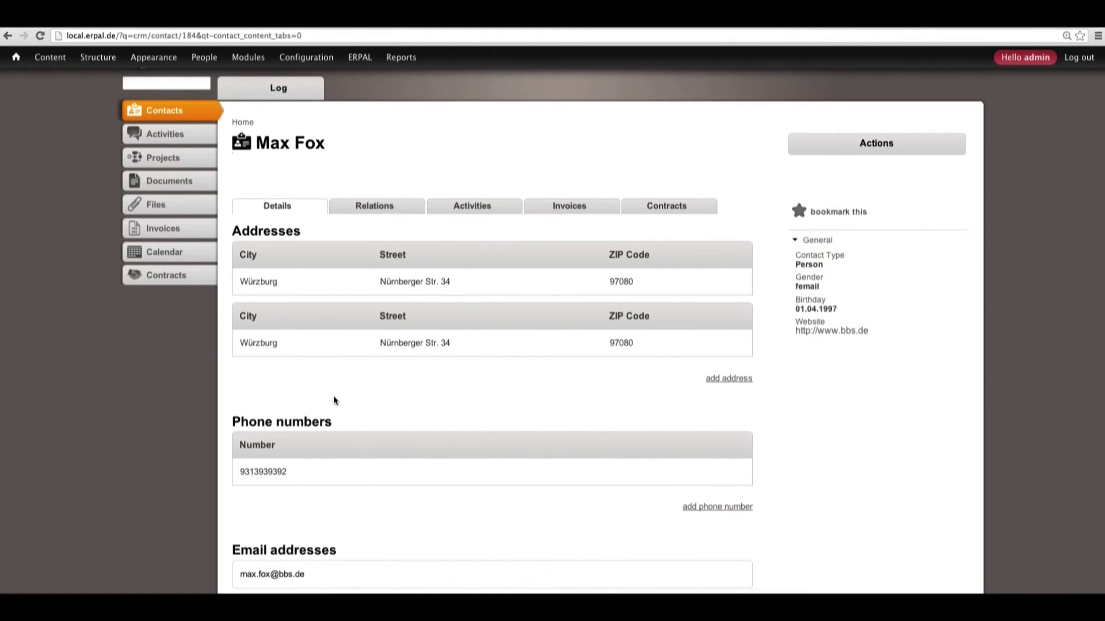
- View the contact's Relations and highlight its works_at link to 8th Continent
click(366, 210)
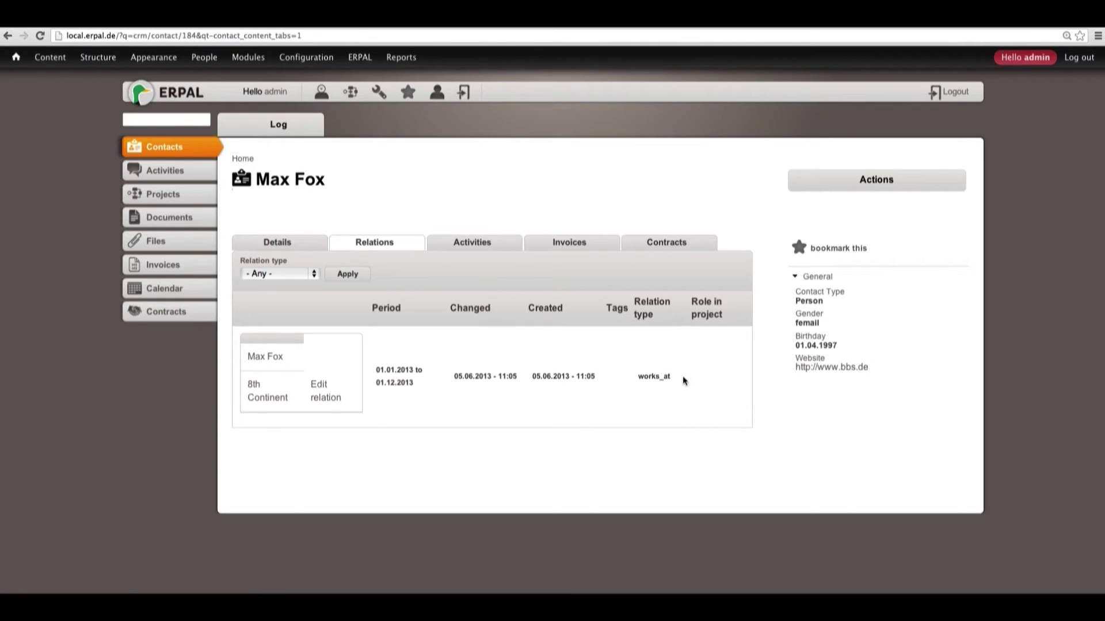
drag(683, 377, 643, 378)
click(264, 403)
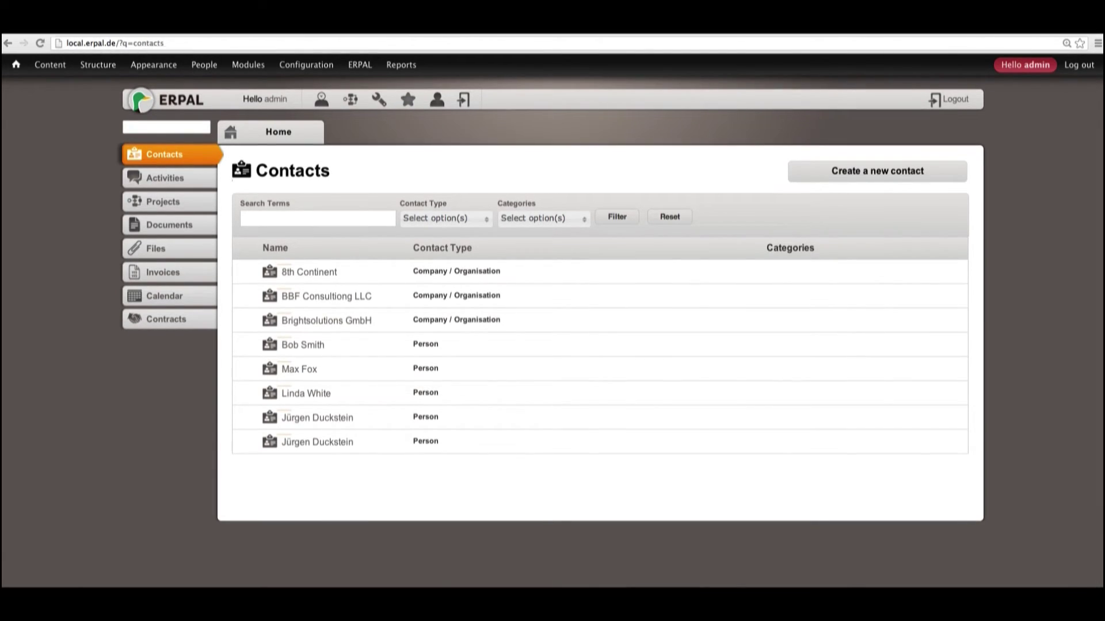
- Open 8th Continent's Details: address, phone, fax, e-mail and Deutsche Bank account
click(308, 278)
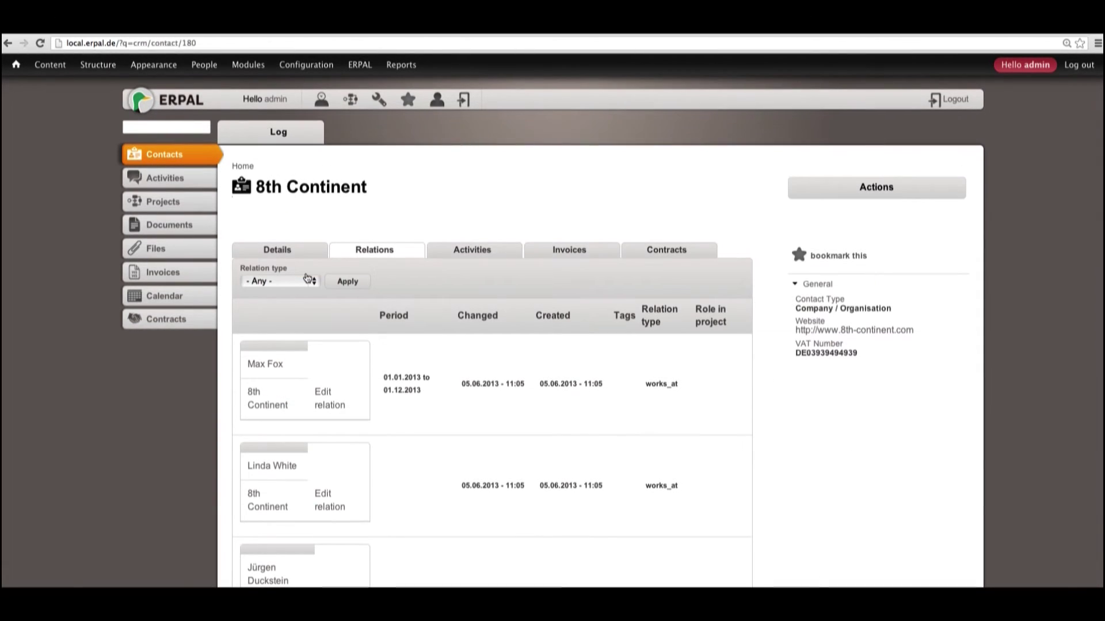
scroll(390, 409, down, 1)
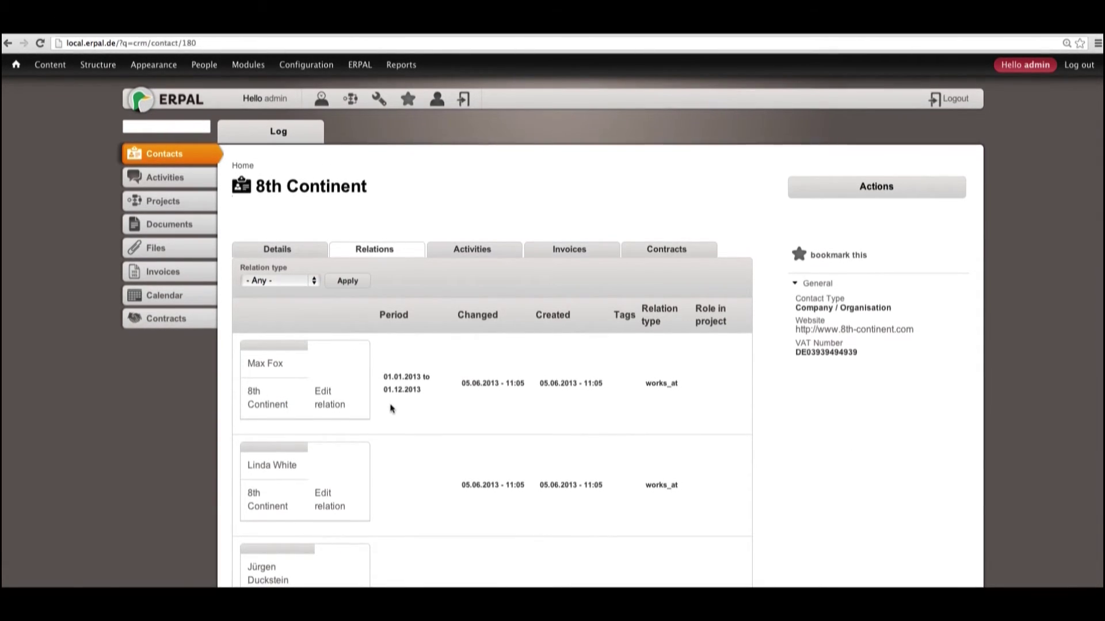
scroll(391, 409, down, 1)
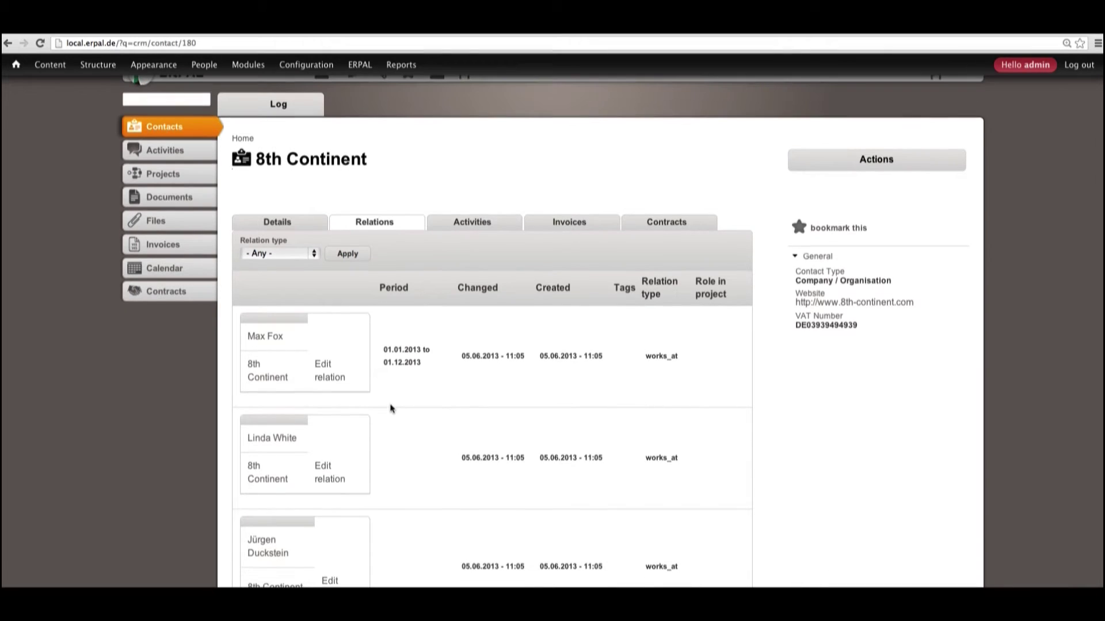
click(292, 229)
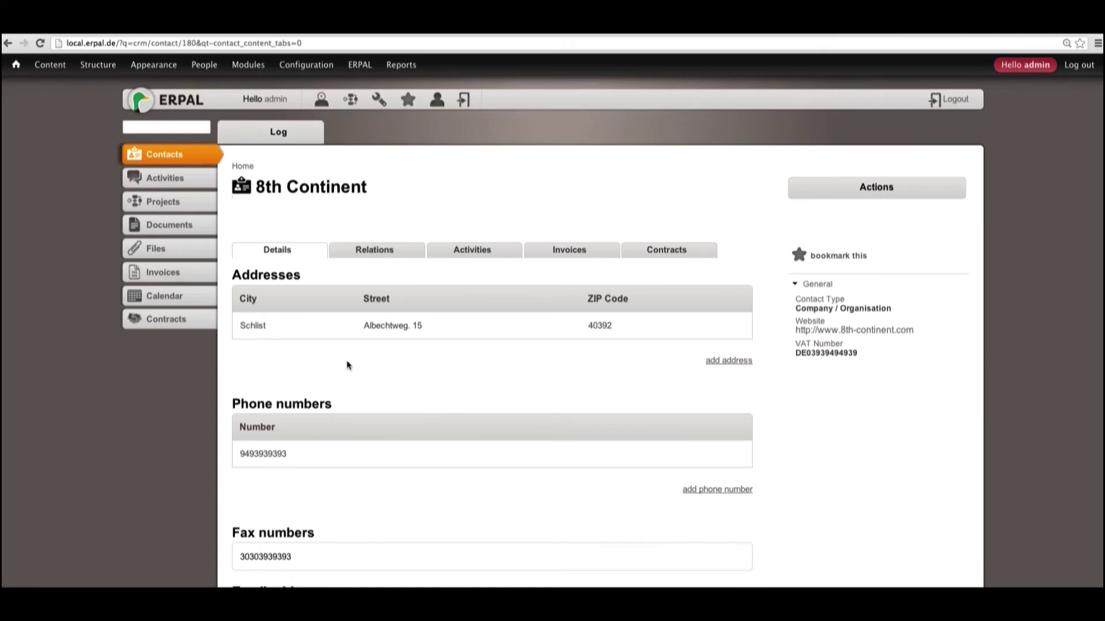
scroll(346, 363, down, 3)
scroll(347, 364, down, 3)
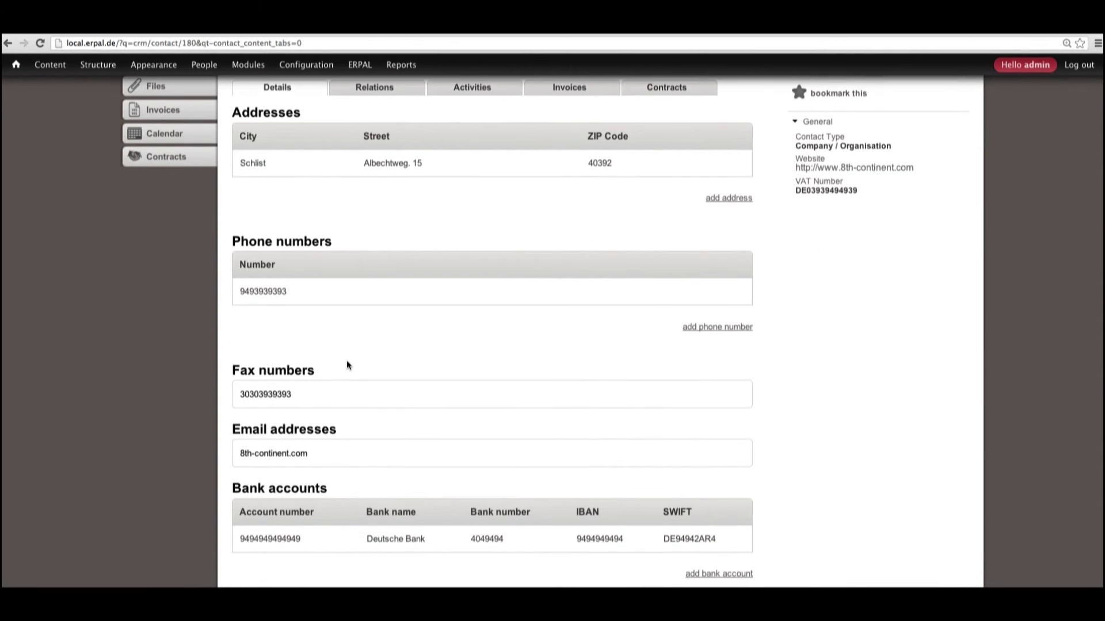
scroll(346, 365, down, 5)
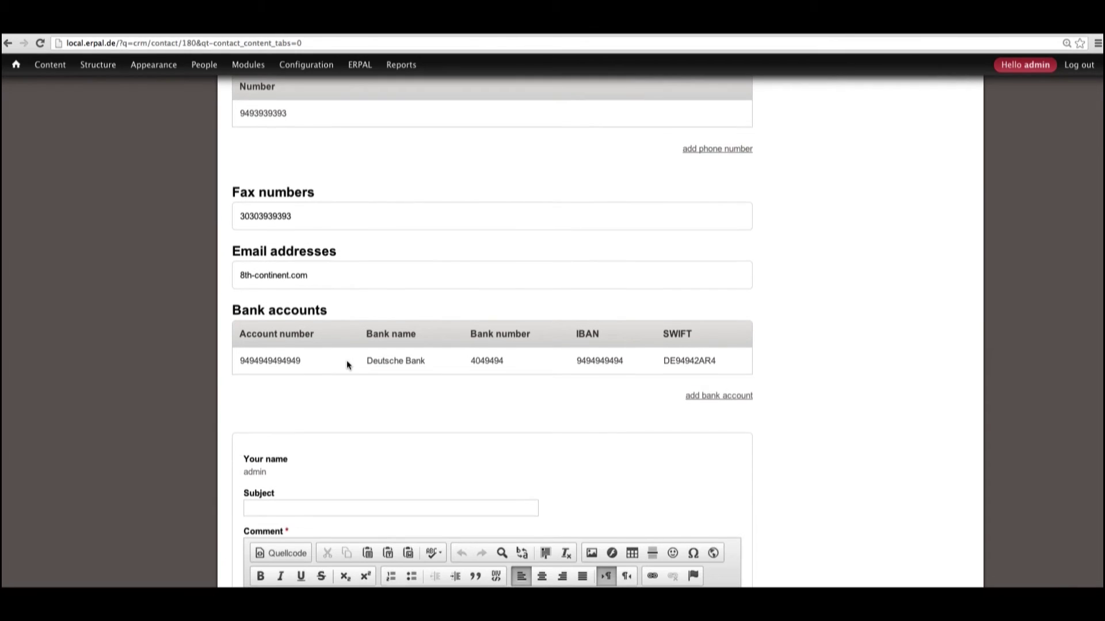
scroll(347, 365, down, 3)
scroll(347, 364, up, 10)
scroll(347, 366, up, 3)
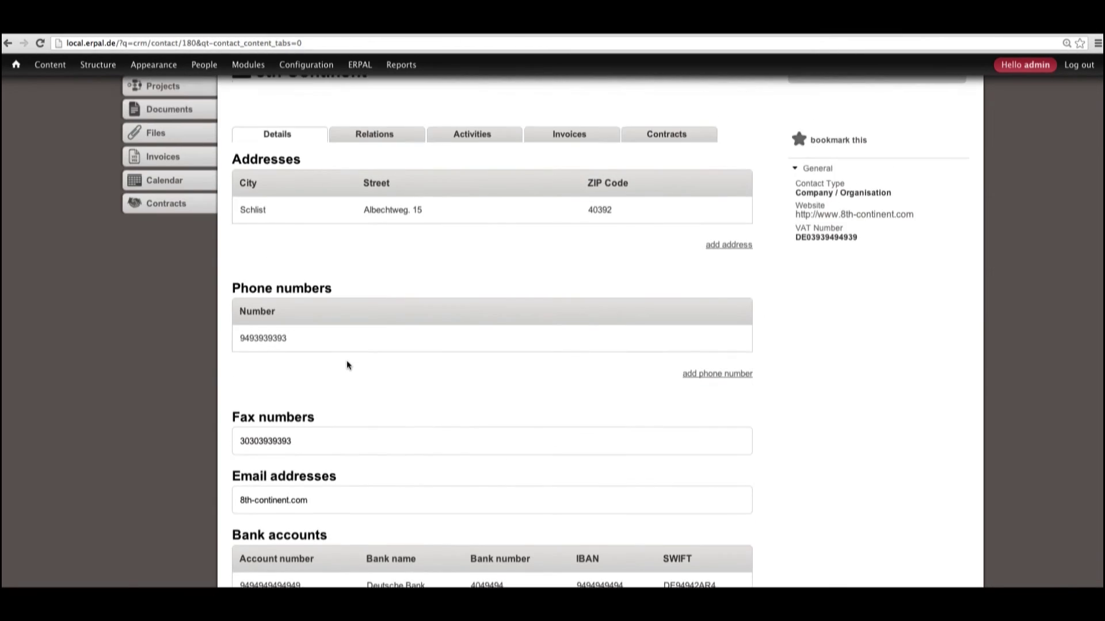
- Browse 8th Continent's related people under Relations, then go back to Contacts
click(385, 208)
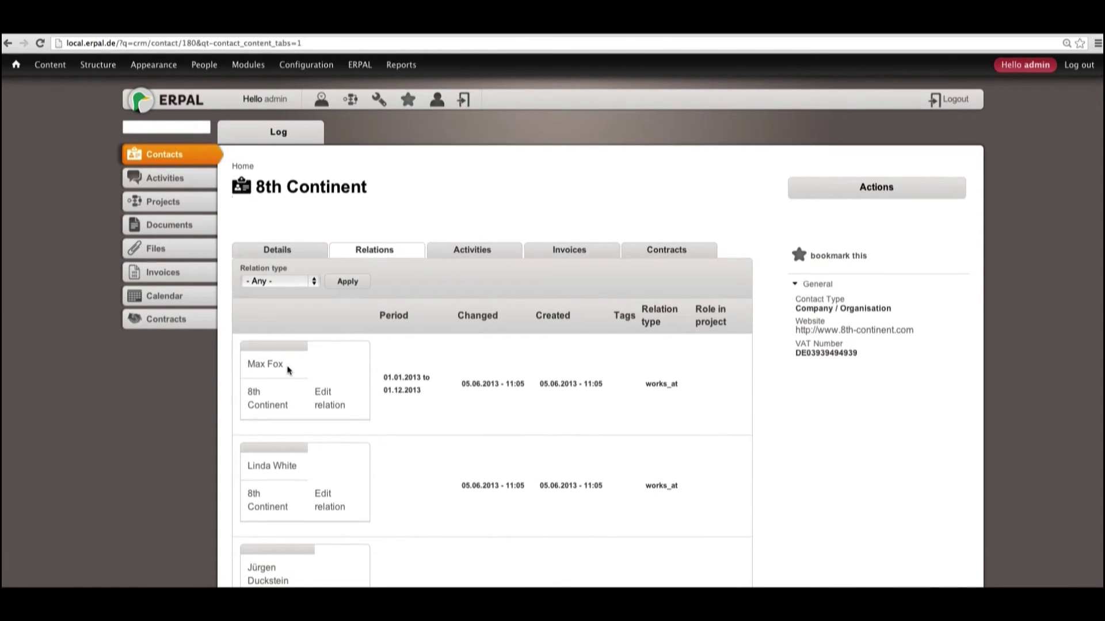
scroll(406, 455, down, 5)
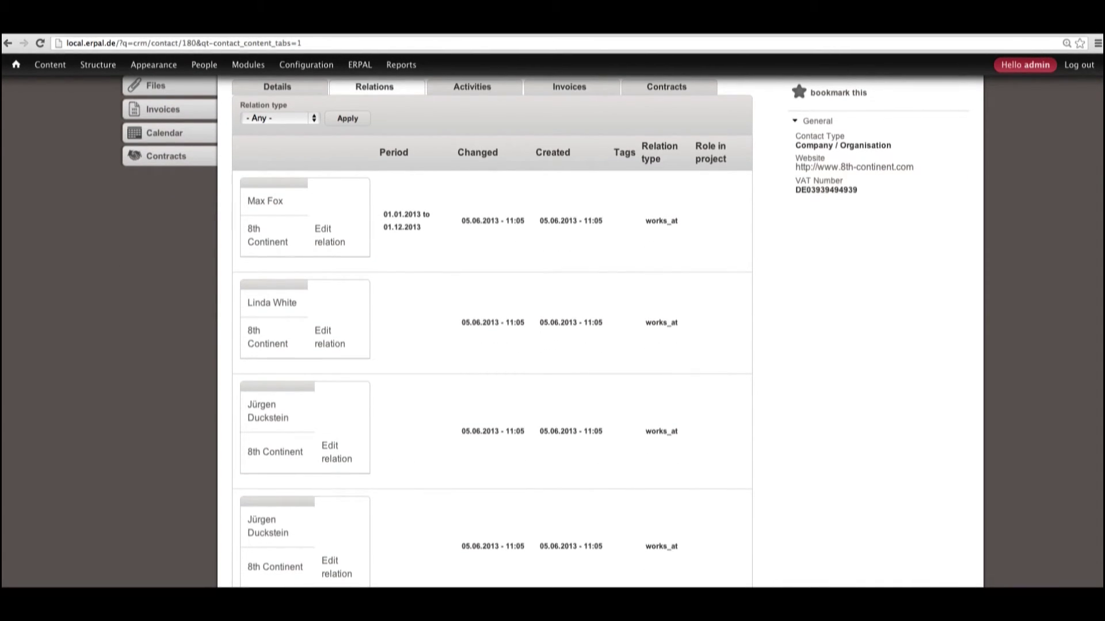
key(alt+Left)
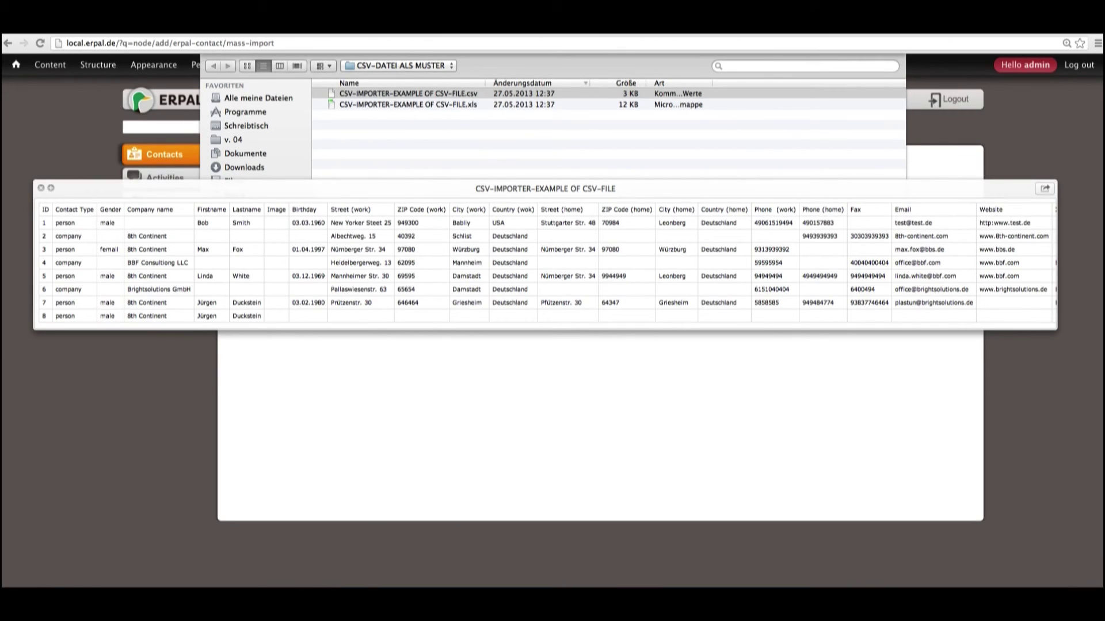
- Scroll the Quick Look preview right to reveal the Website through Relation Tags columns
scroll(581, 259, right, 10)
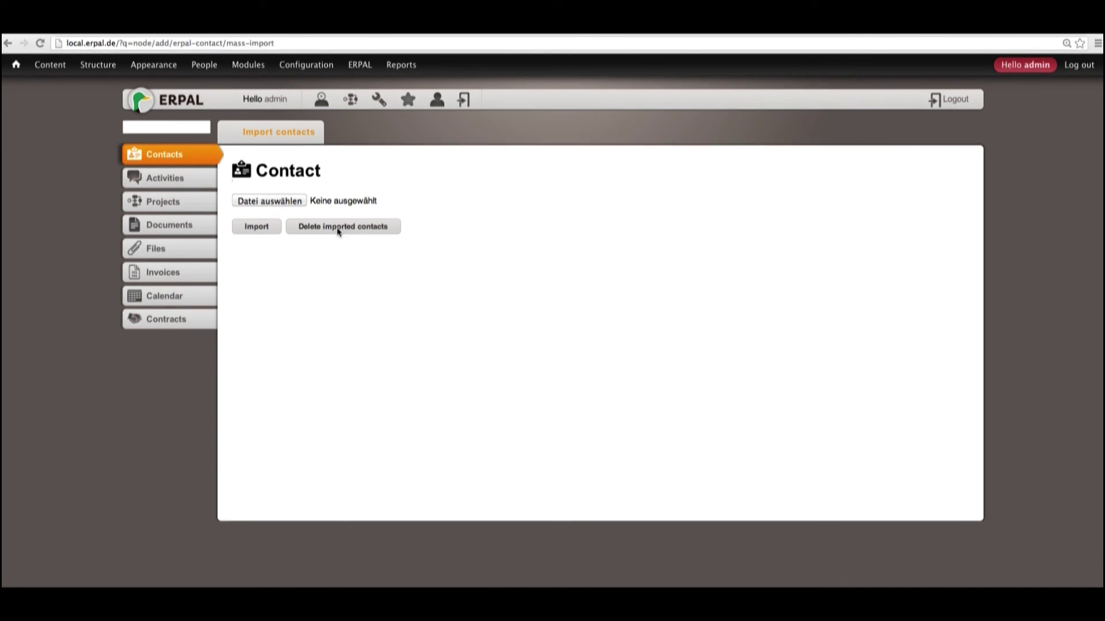
- Delete the imported contacts and confirm the Contacts list reports no contacts available
click(332, 230)
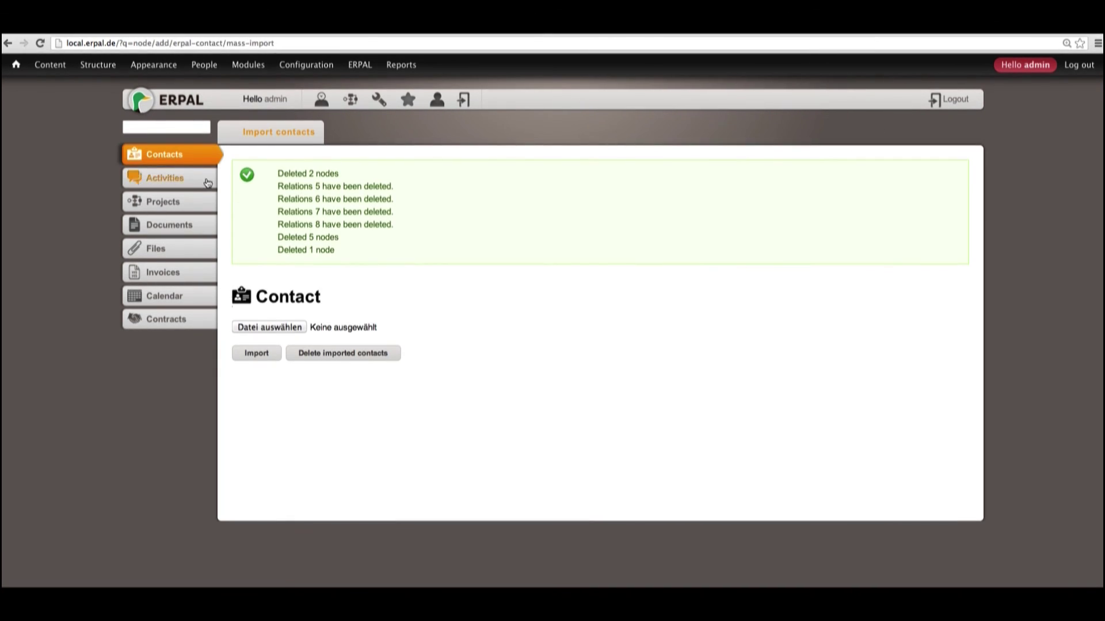
click(175, 159)
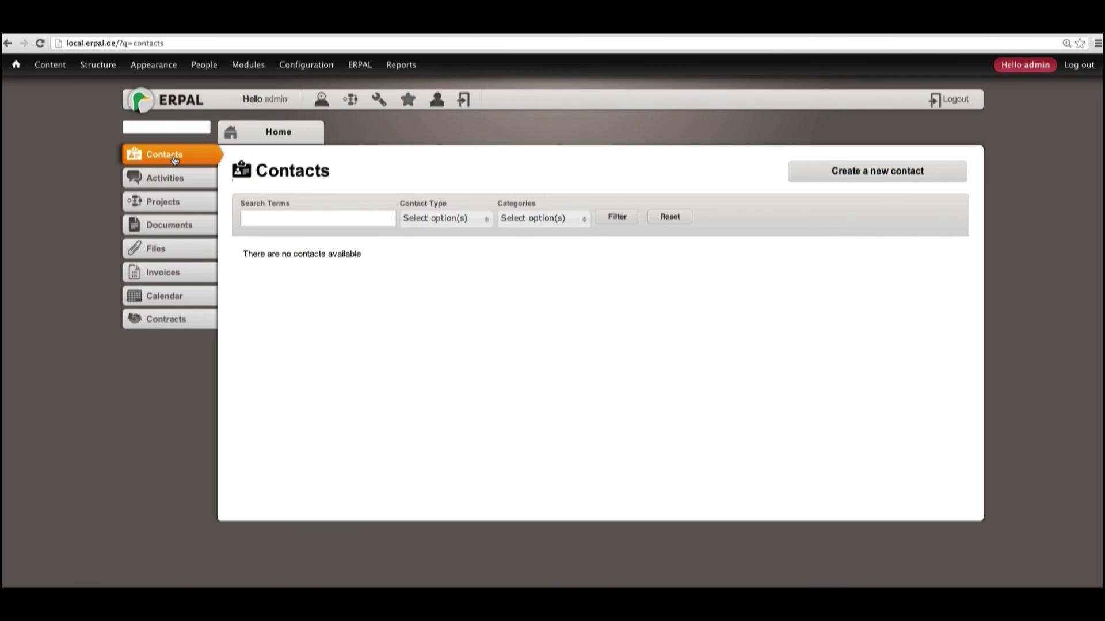